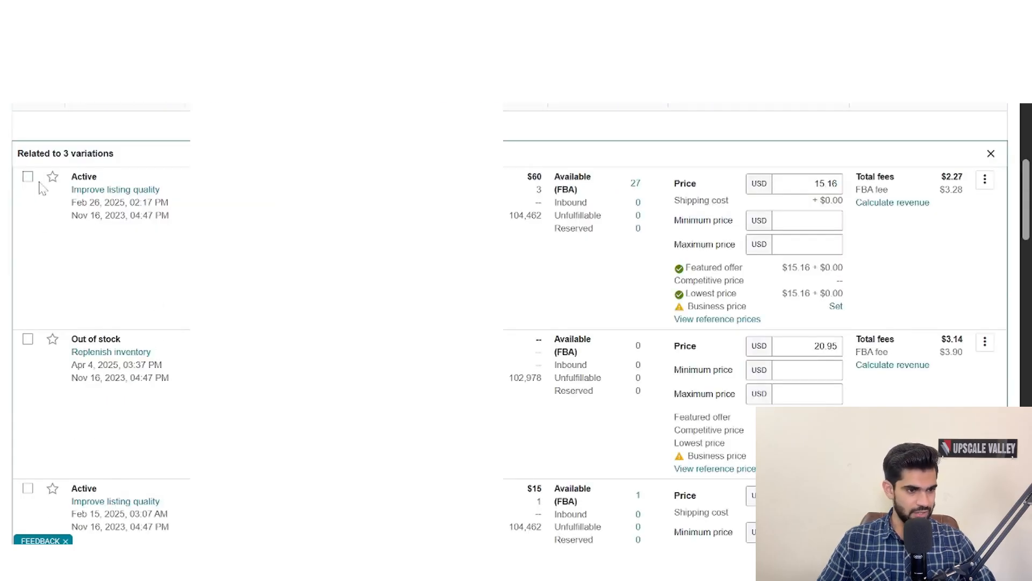
# Select the first two product variations and start sending or replenishing their inventory
pyautogui.click(28, 179)
pyautogui.click(27, 341)
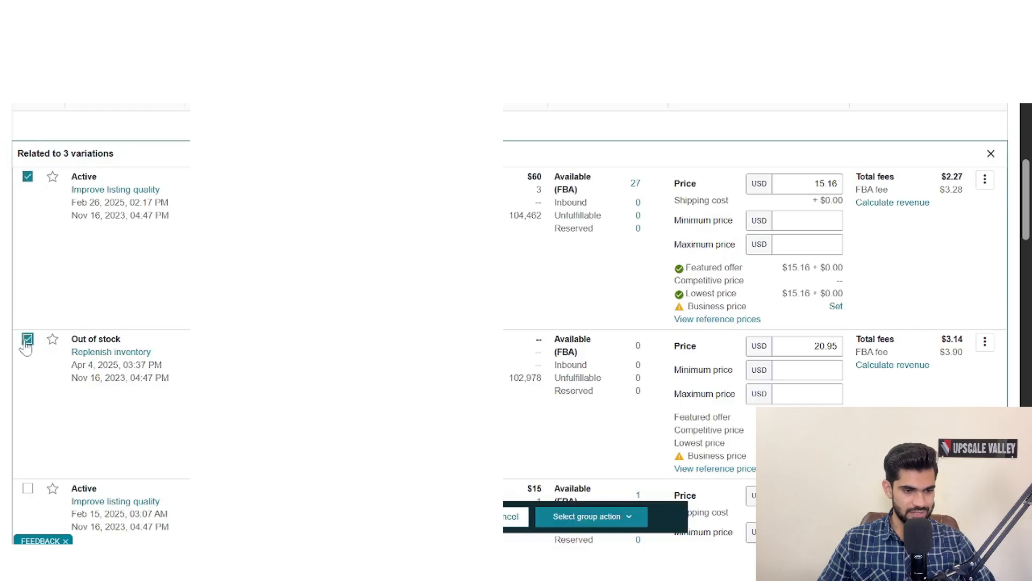
pyautogui.click(594, 526)
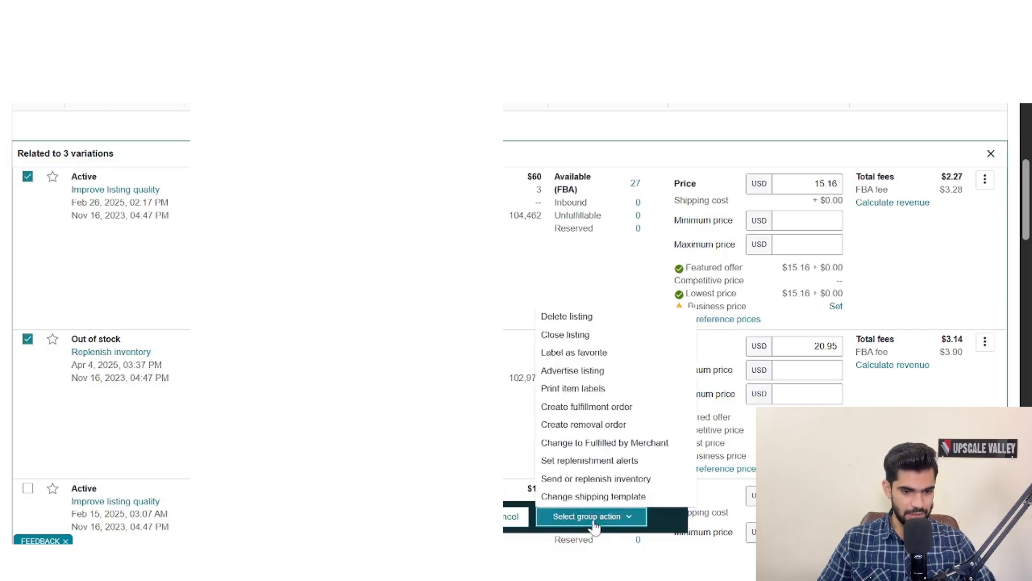
pyautogui.click(579, 480)
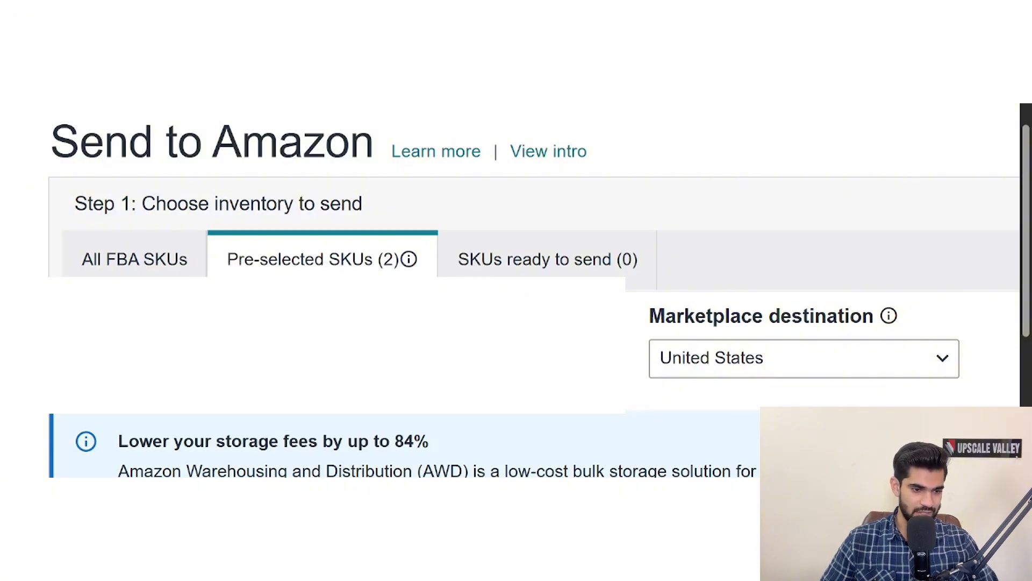
# Start a new packing template for the first pre-selected SKU, the one using XOXO 100 Large
pyautogui.scroll(-3, 515, 345)
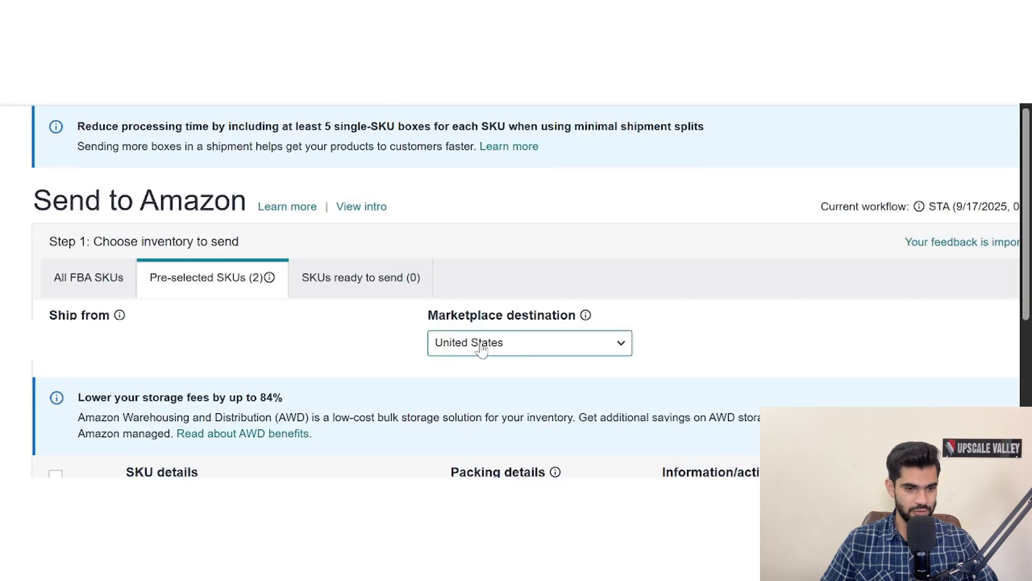
pyautogui.scroll(-1, 457, 349)
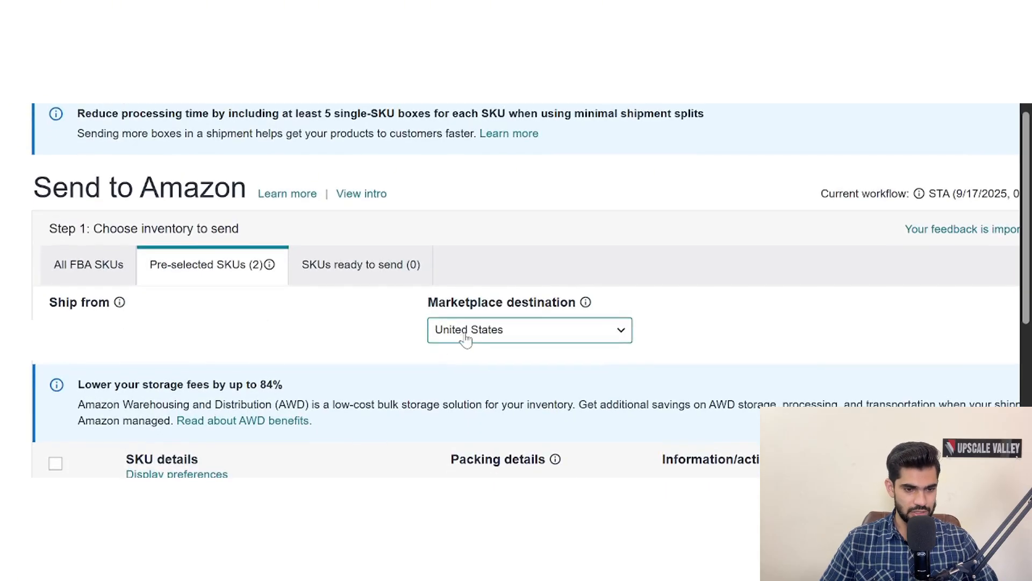
pyautogui.scroll(-5, 500, 344)
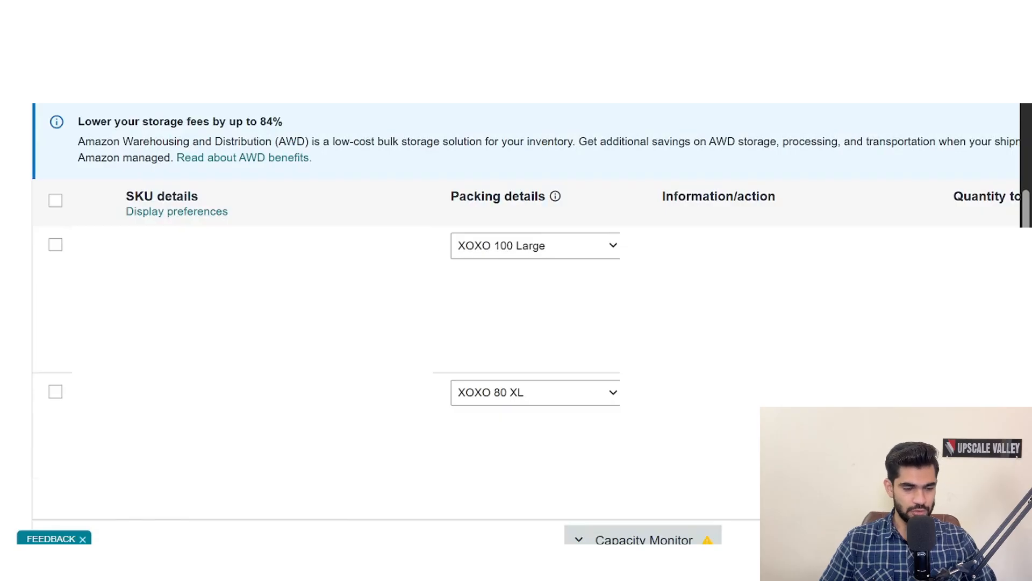
pyautogui.click(525, 253)
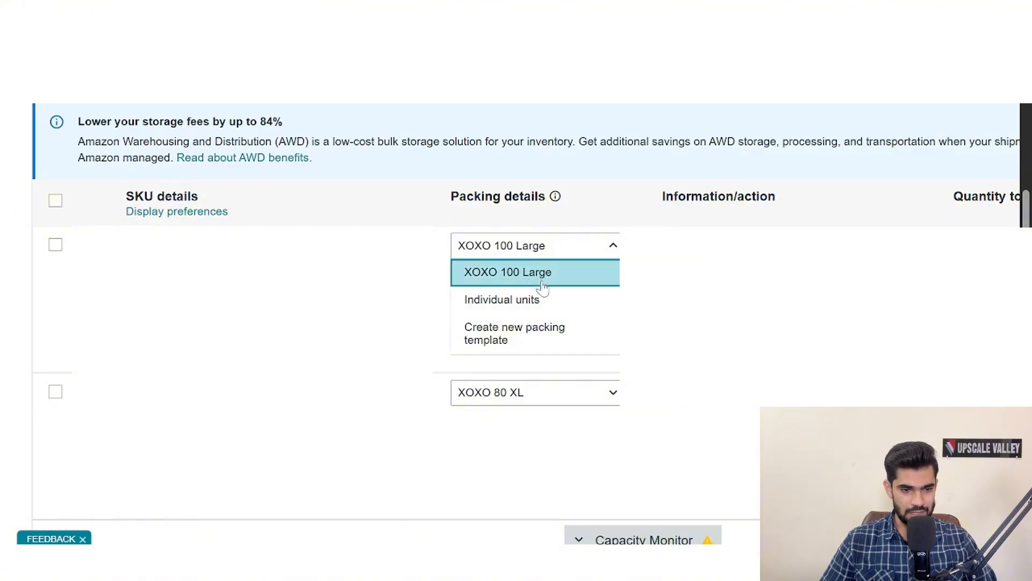
pyautogui.click(519, 342)
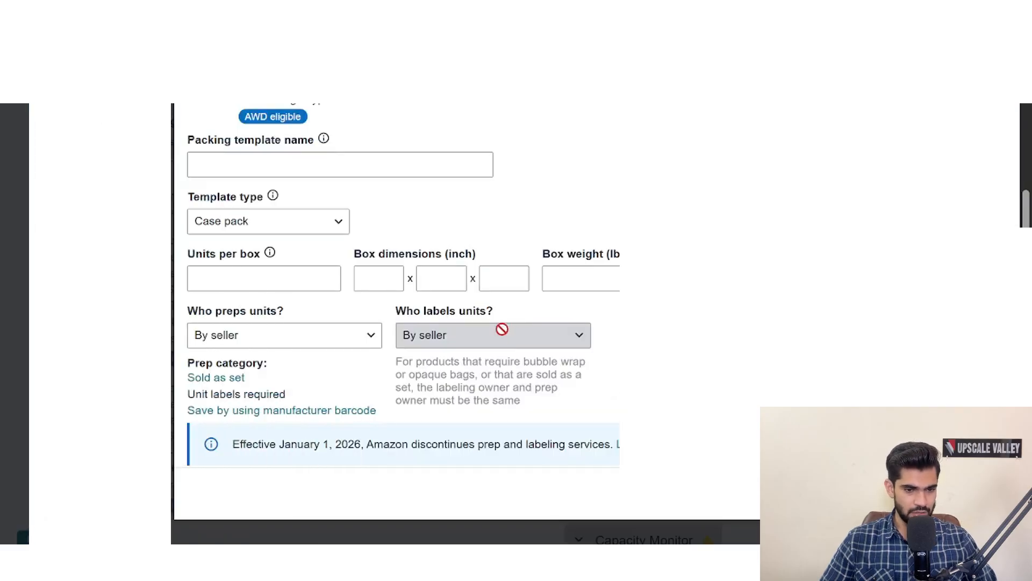
# Name the packing template "spet 2025" and choose Case pack as its template type
pyautogui.click(291, 159)
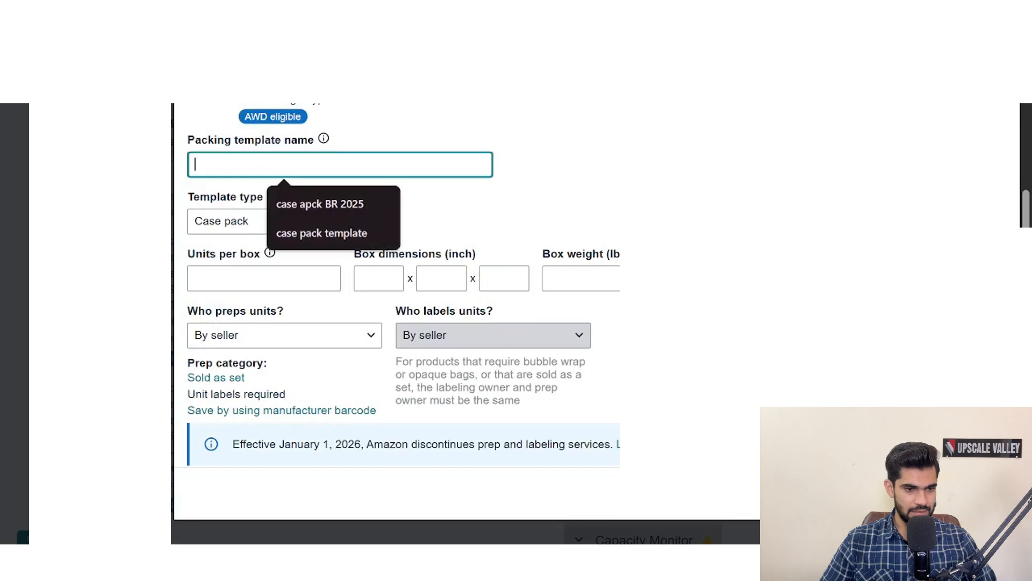
pyautogui.write('s')
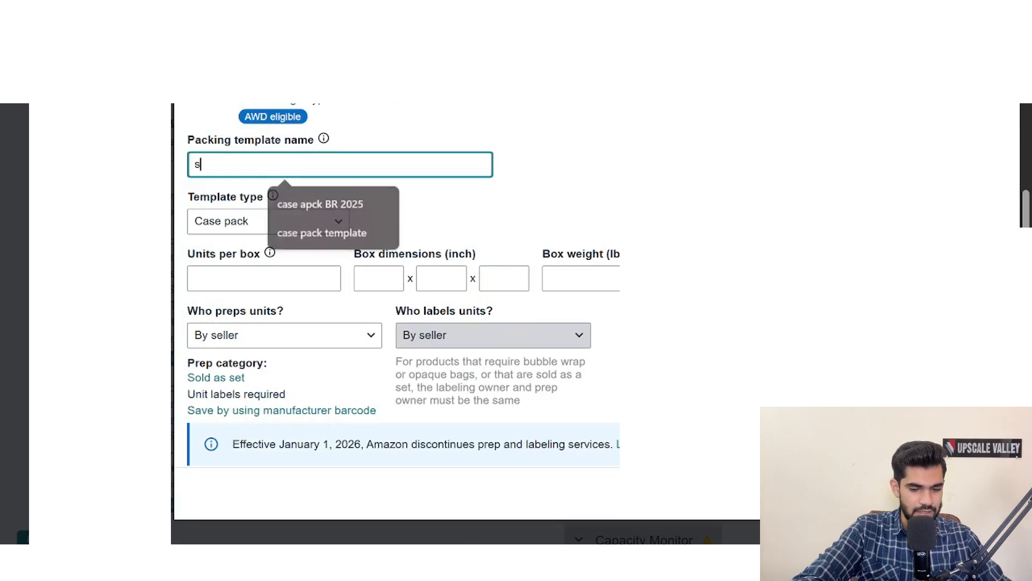
pyautogui.write('pet 2025')
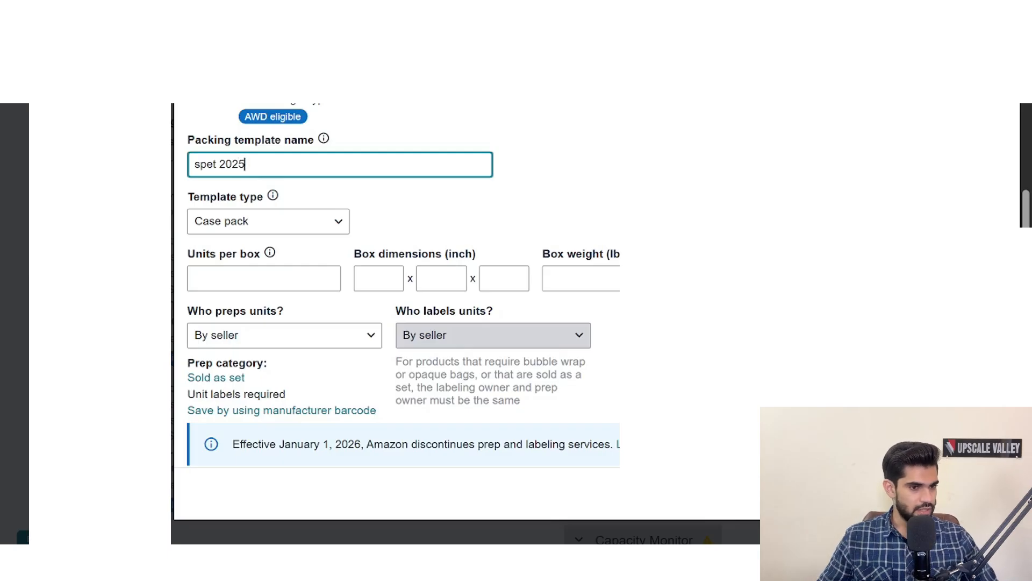
pyautogui.click(271, 228)
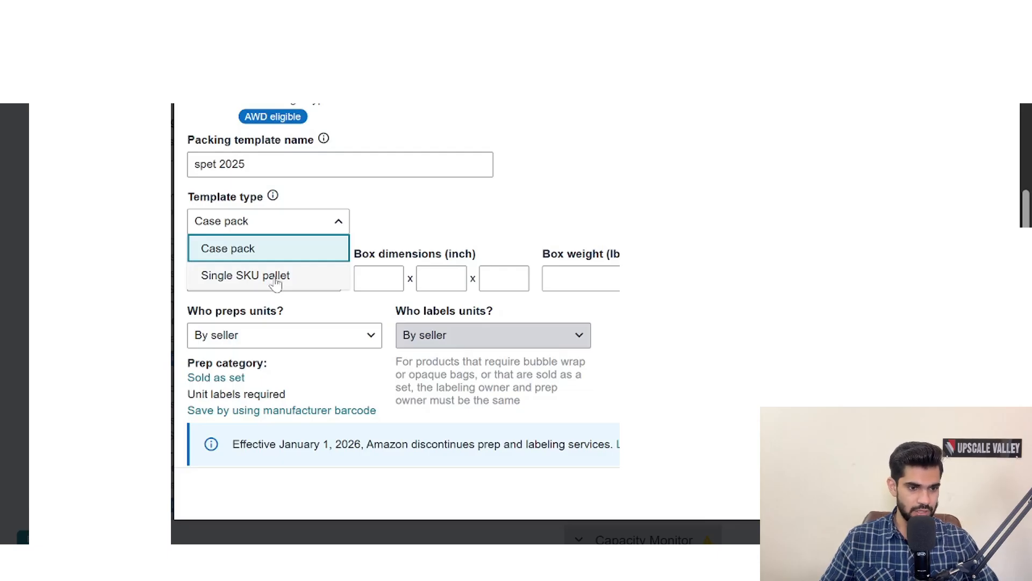
pyautogui.click(299, 247)
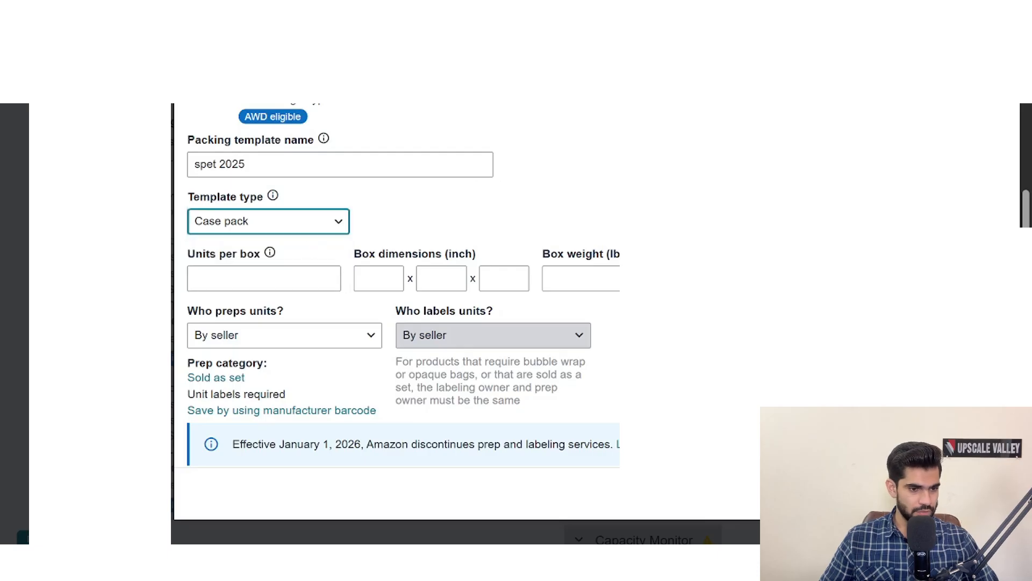
# Set the packing template's units per box to 20
pyautogui.press('Tab')
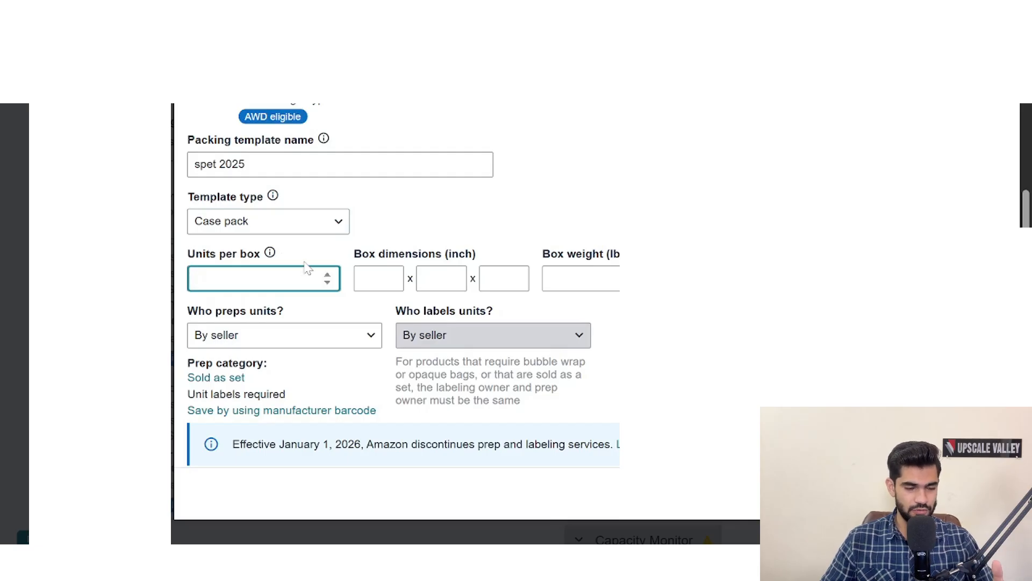
pyautogui.moveTo(275, 262)
pyautogui.write('2')
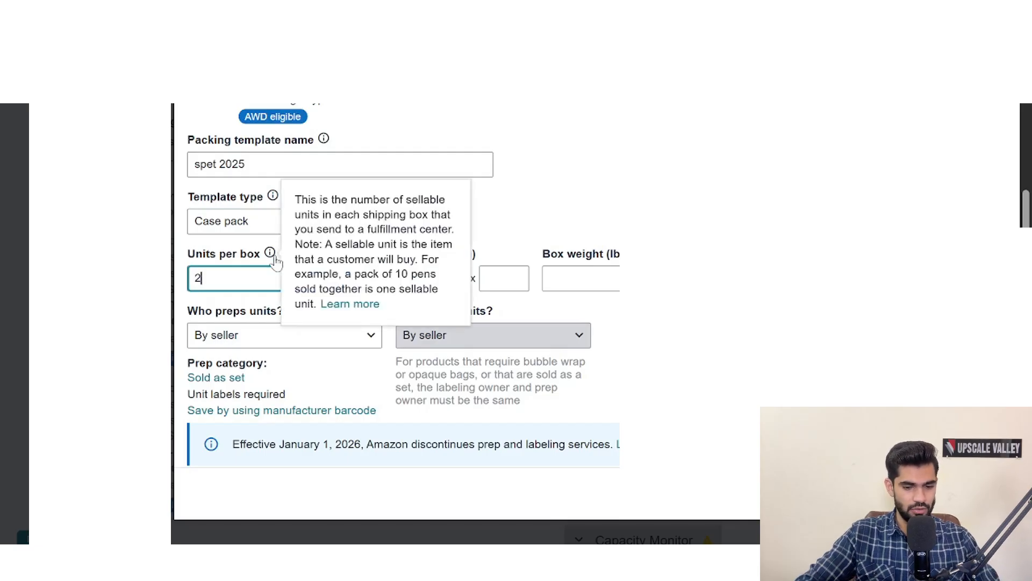
pyautogui.write('0')
pyautogui.press('Tab')
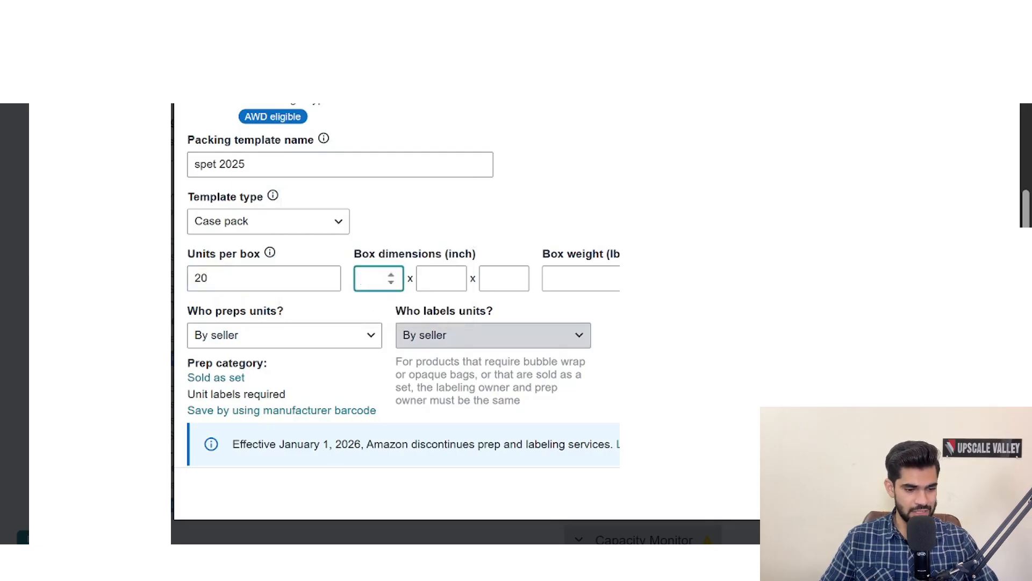
# Set the box dimensions to 12 x 15 x 15 inches and the box weight to 23 lb
pyautogui.write('12')
pyautogui.press('Tab')
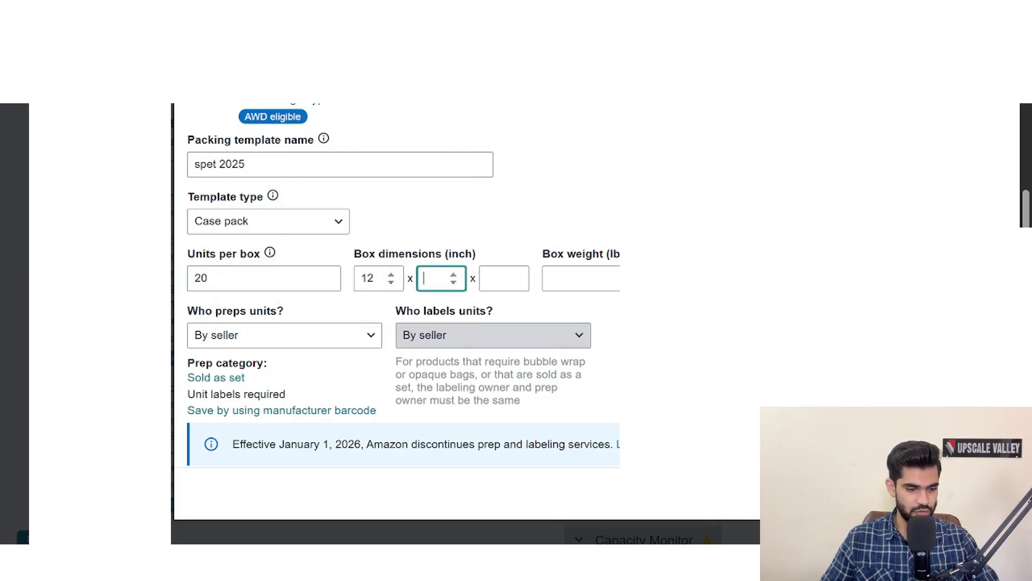
pyautogui.write('15')
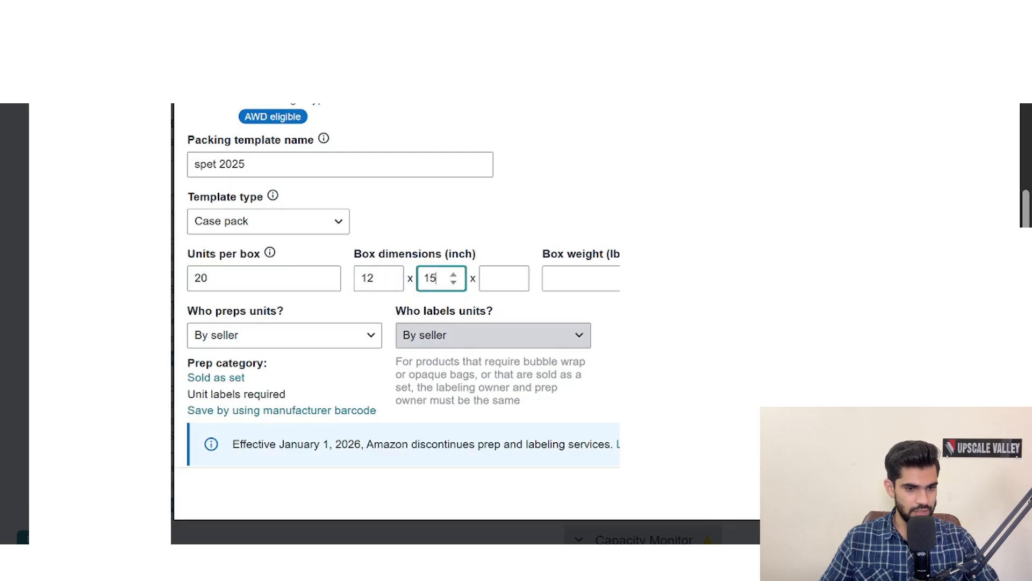
pyautogui.press('Tab')
pyautogui.write('15')
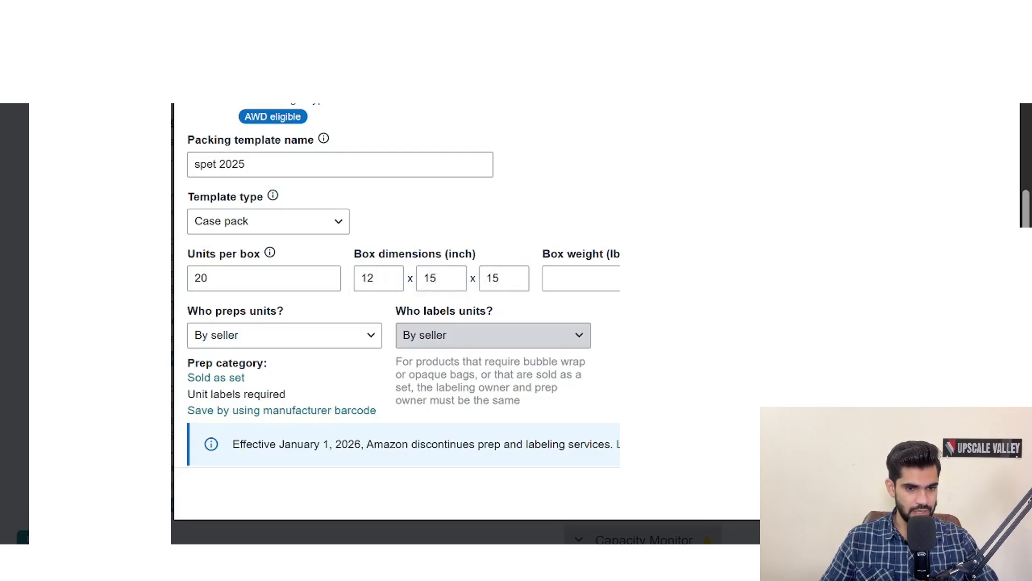
pyautogui.click(586, 278)
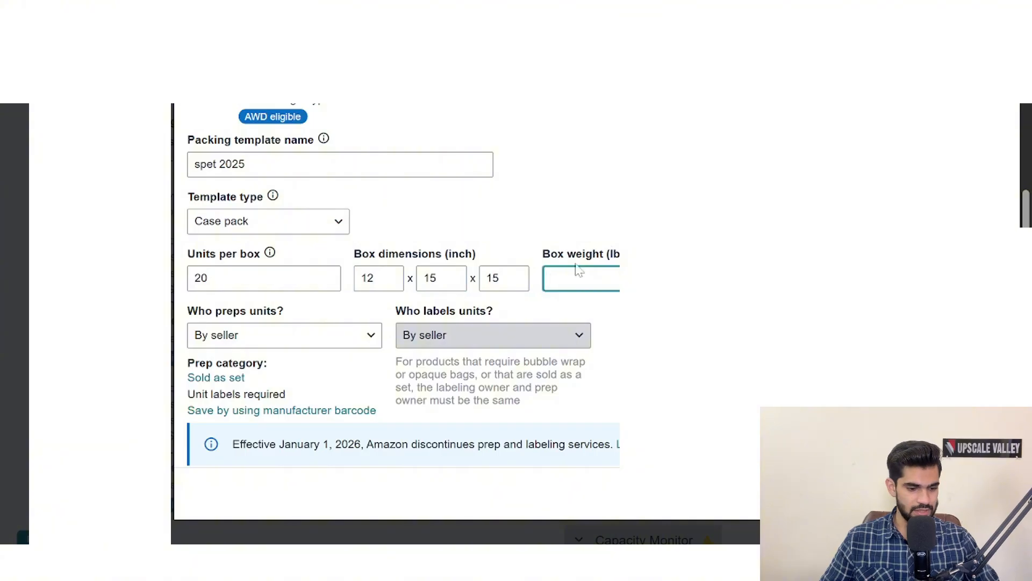
pyautogui.write('23')
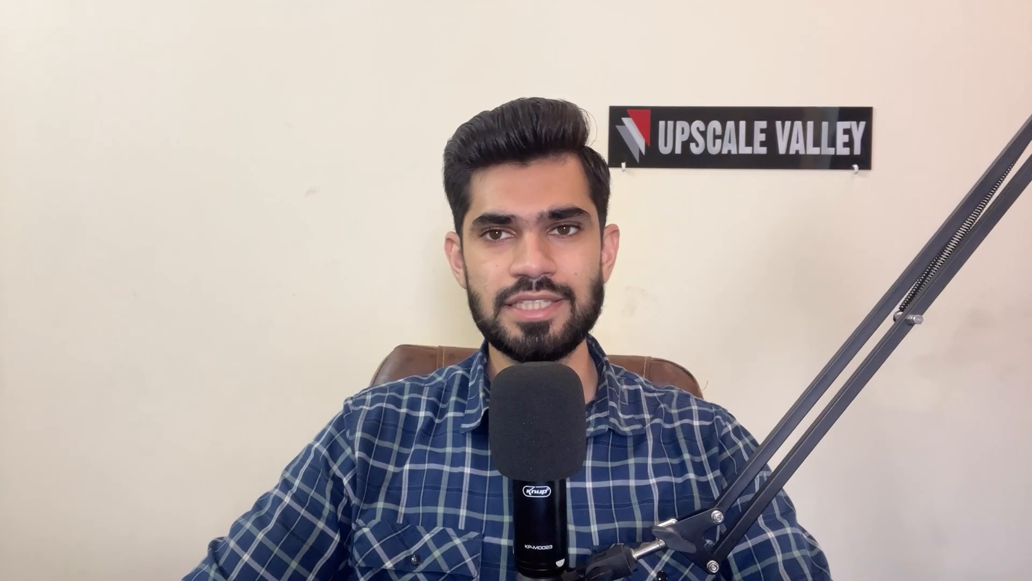
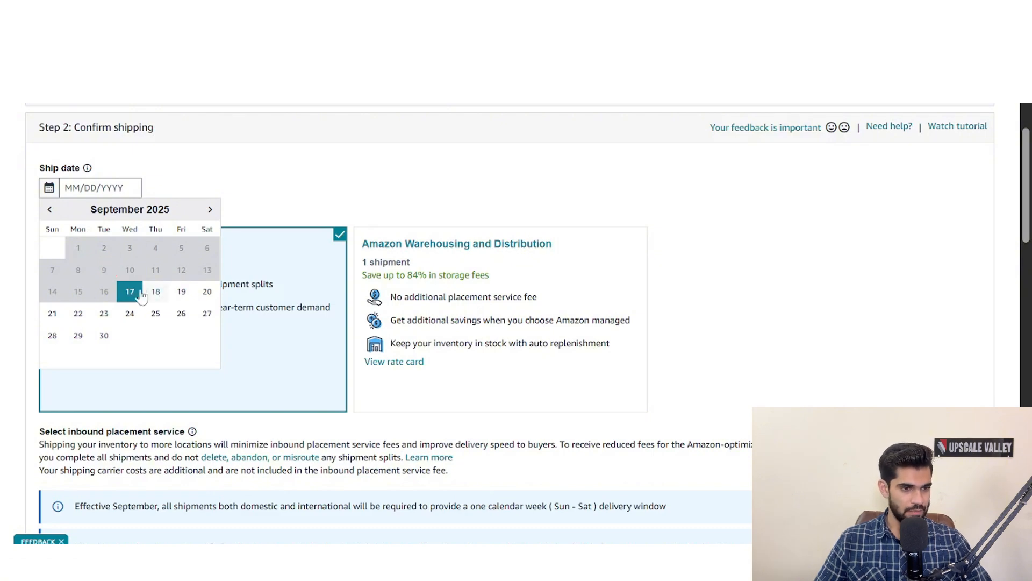
# Set the ship date to 9/22/2025
pyautogui.click(78, 314)
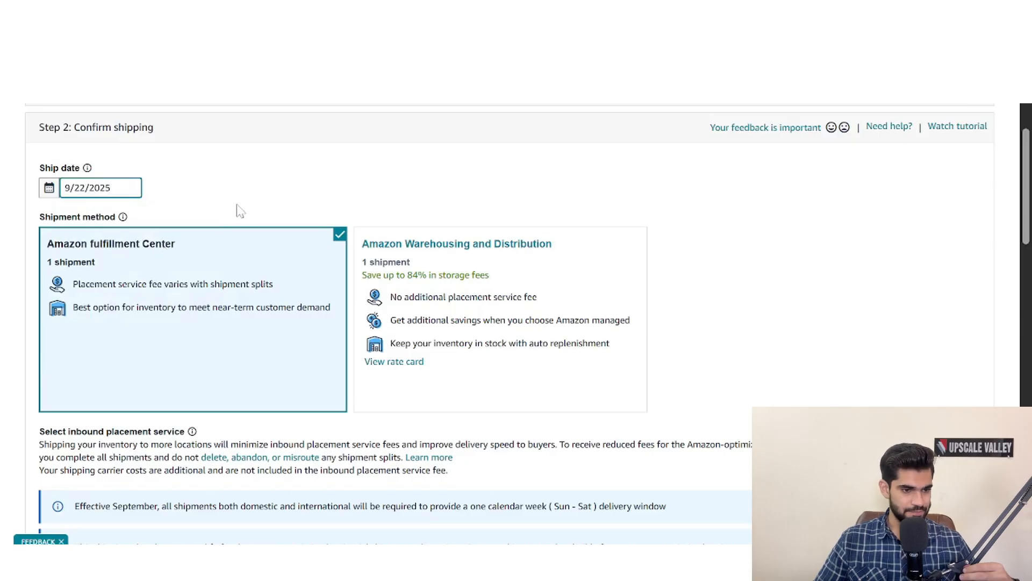
pyautogui.click(257, 199)
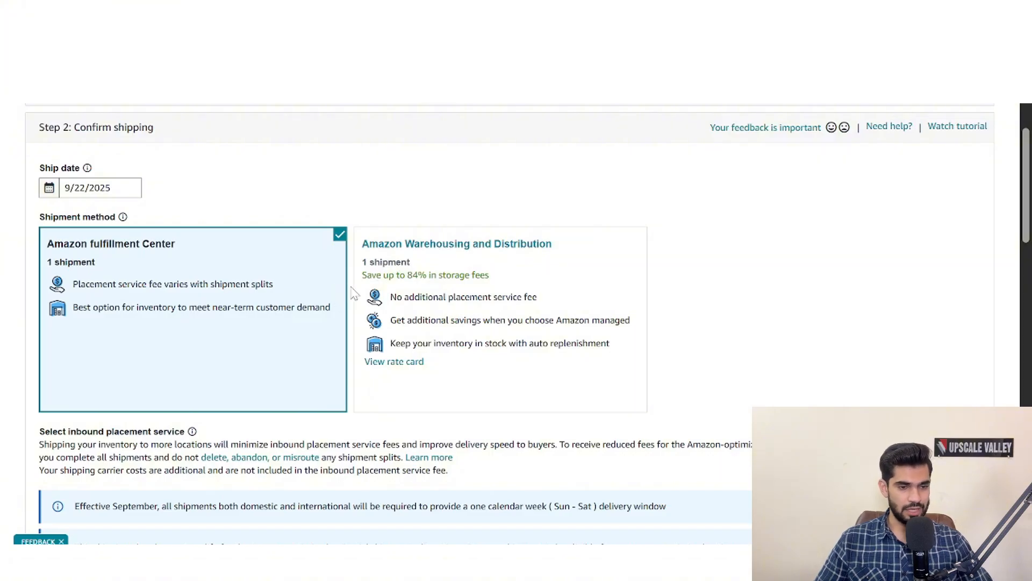
# Review the shipment method, inbound placement fees, shipping mode, carrier options, shipment contents and estimated charges
pyautogui.scroll(-5, 251, 311)
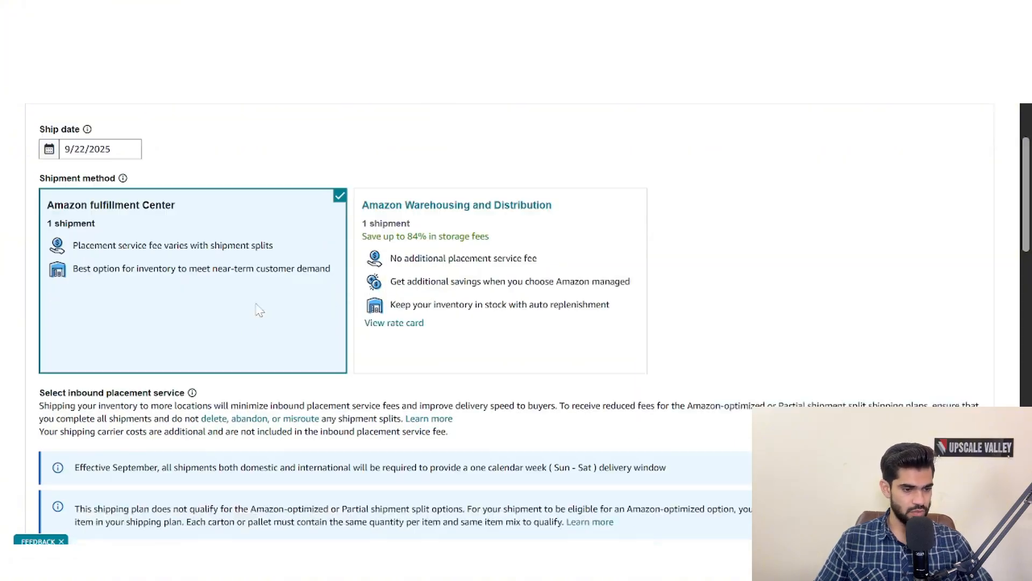
pyautogui.scroll(-2, 609, 226)
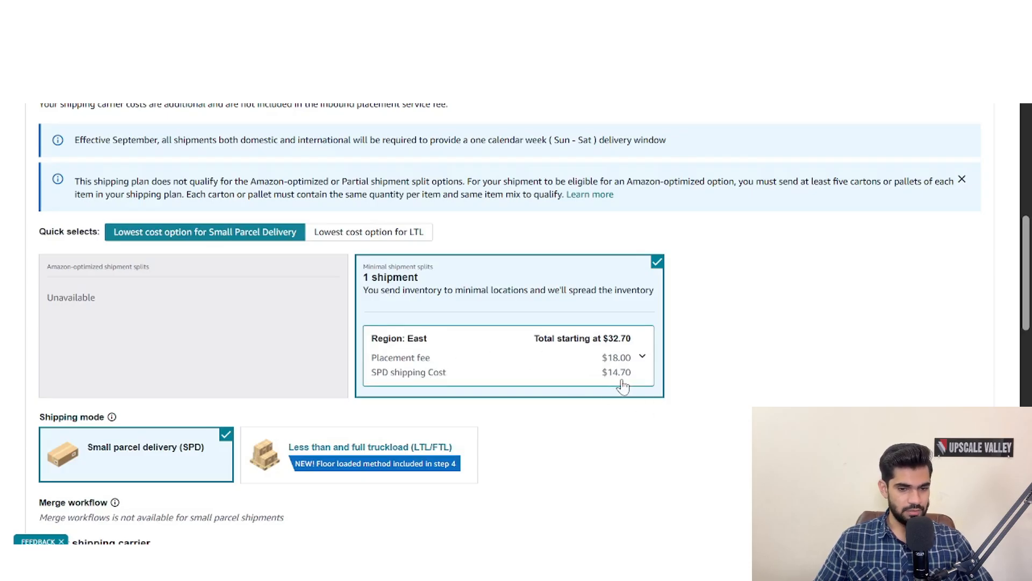
pyautogui.scroll(-2, 233, 343)
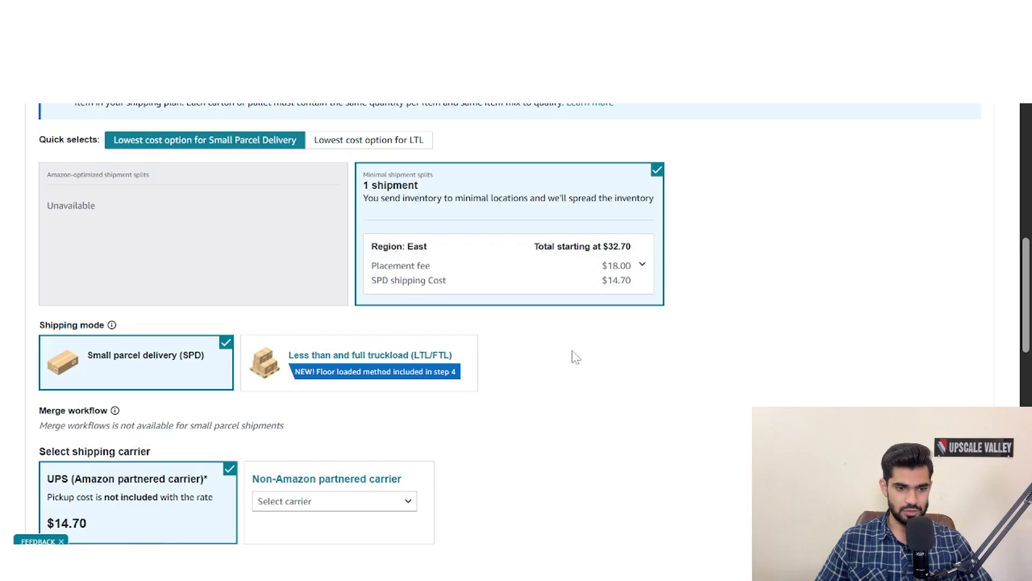
pyautogui.scroll(-2, 576, 357)
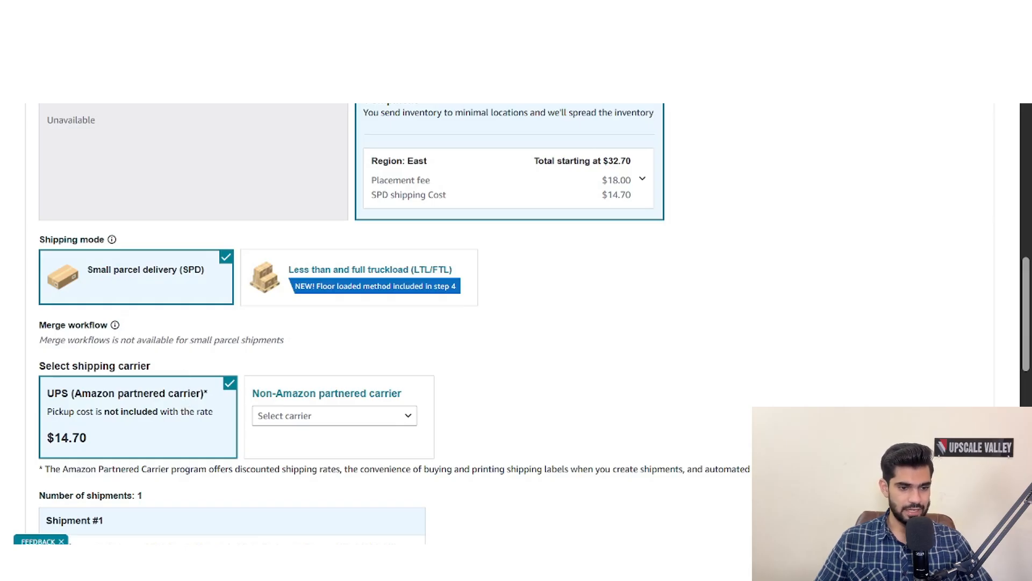
pyautogui.scroll(-5, 172, 351)
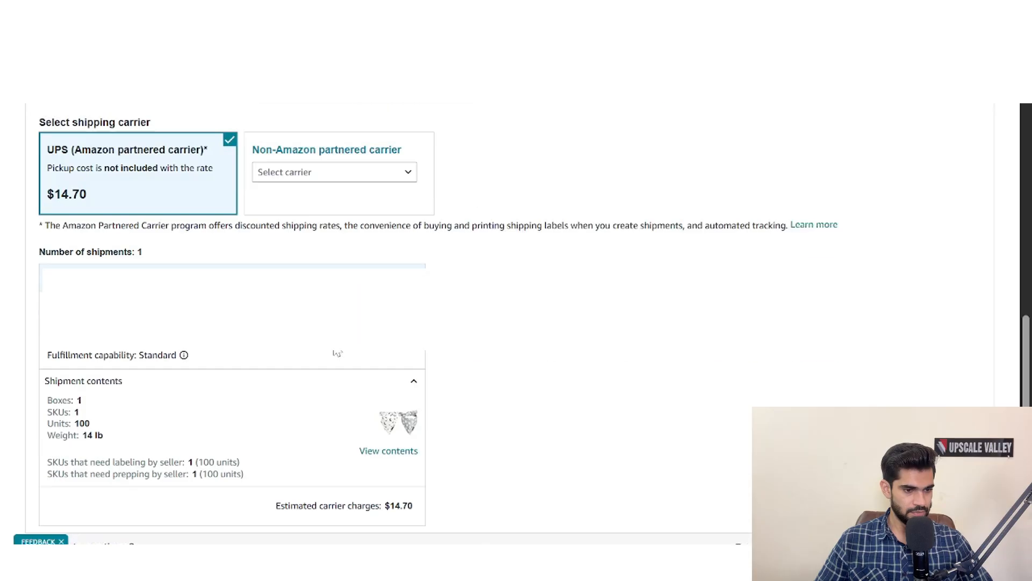
pyautogui.moveTo(172, 351)
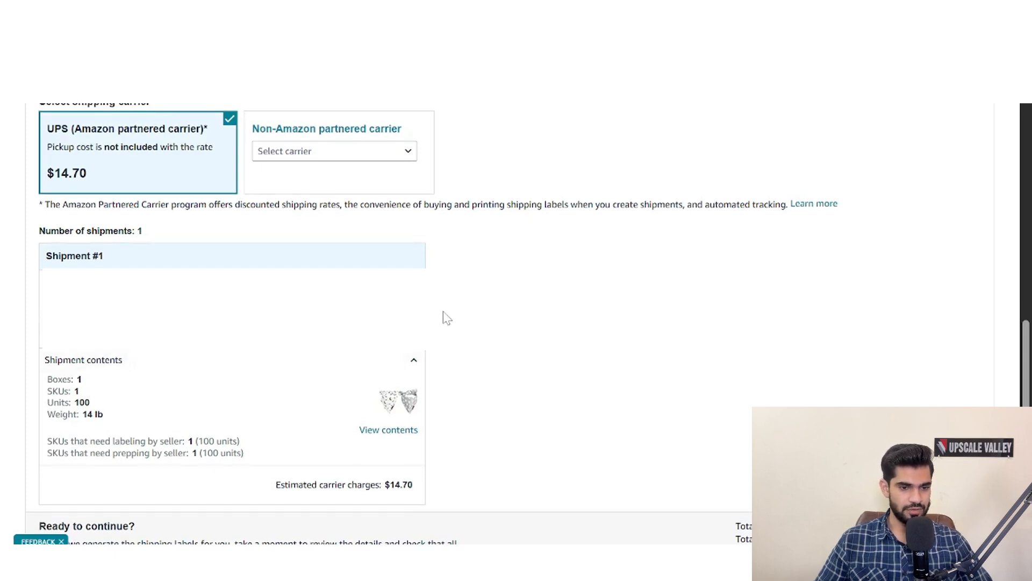
pyautogui.scroll(-3, 526, 289)
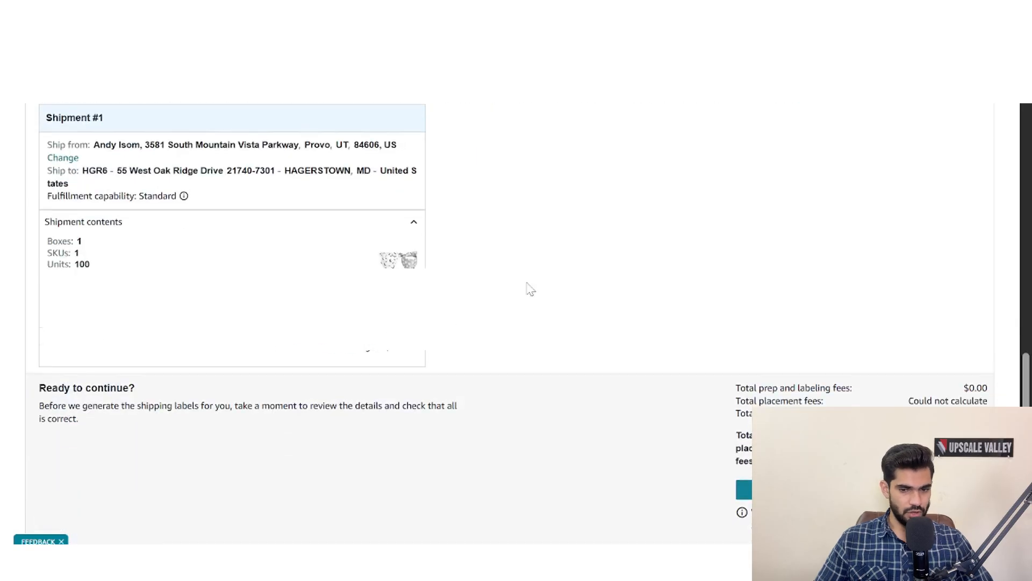
pyautogui.scroll(3, 524, 289)
pyautogui.scroll(-4, 541, 299)
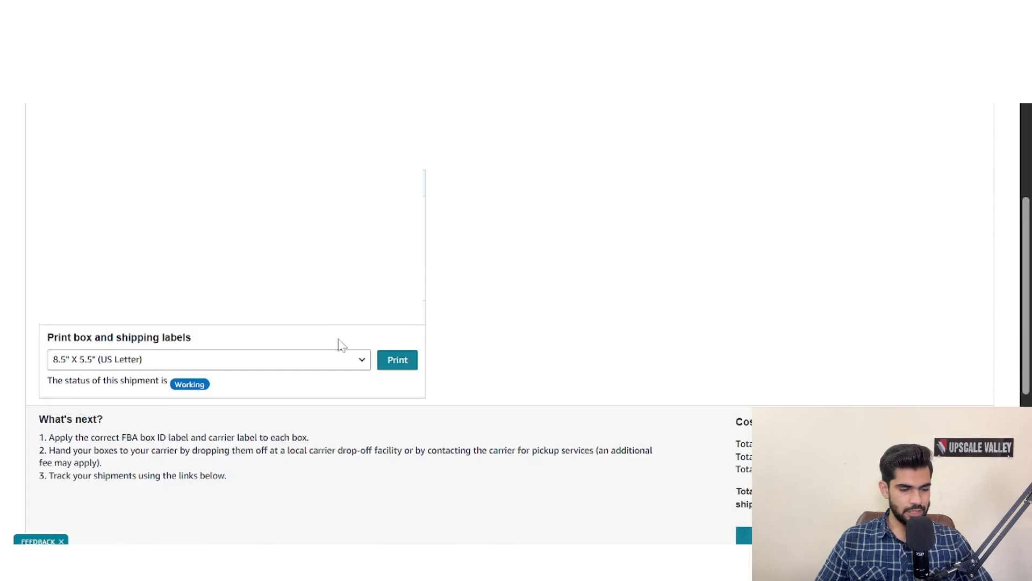
# Print the box and shipping labels in 8.5" X 5.5" (US Letter) format, save the file and open it
pyautogui.click(403, 364)
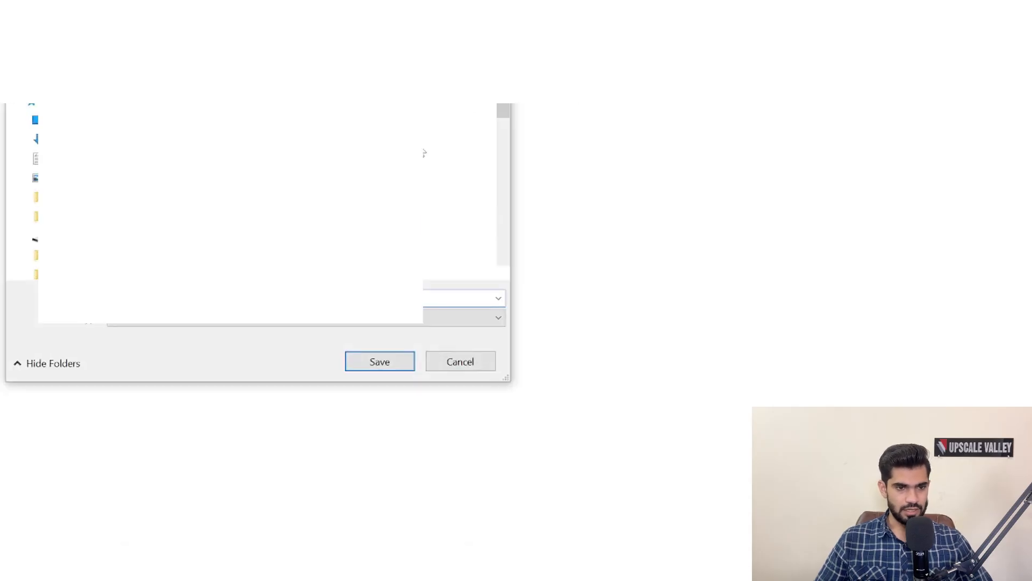
pyautogui.click(381, 361)
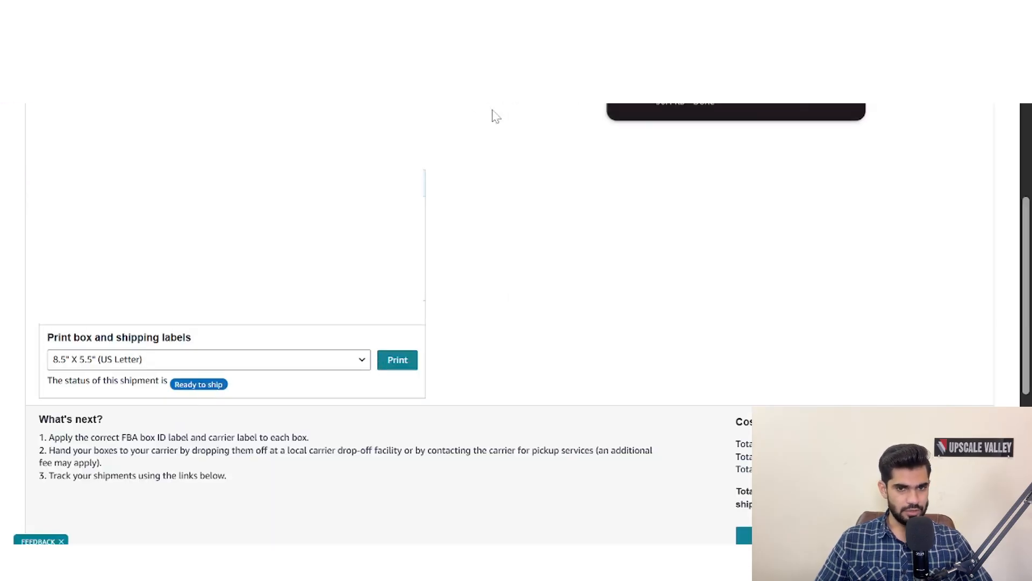
pyautogui.click(699, 104)
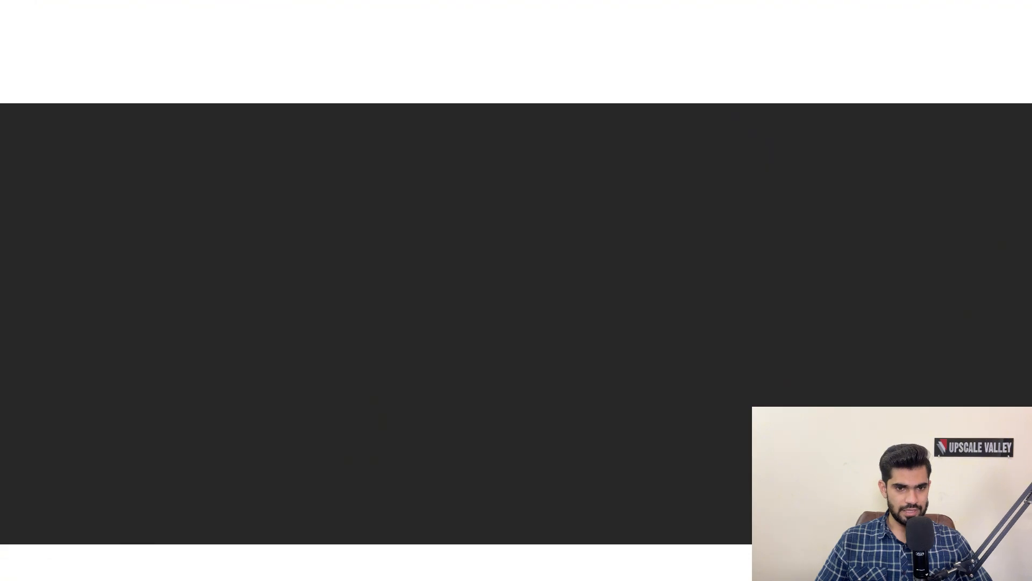